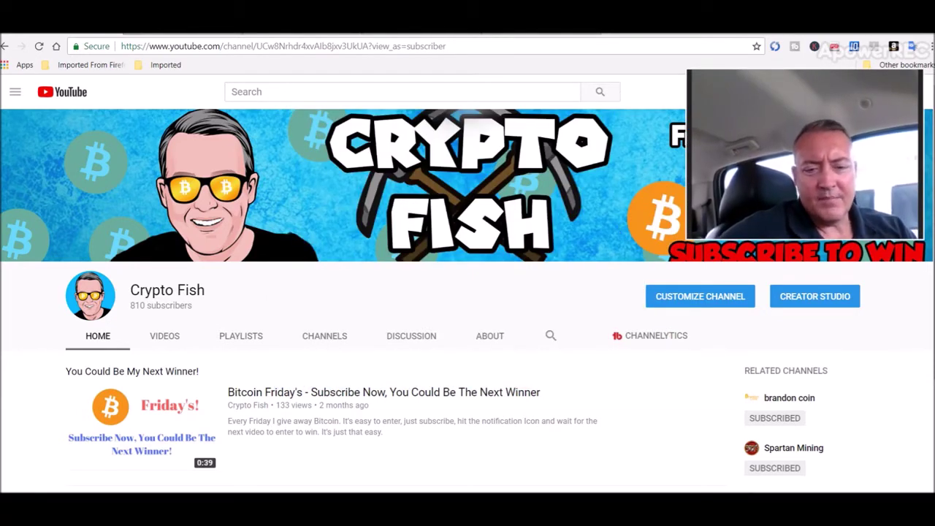
Step: Inspect the formulas in D23, G31 (BTC Mined This Week) and E28 ($26.61 total), then bring up the June 29th – July 5th sheet
{"action": "key", "text": "alt+Tab"}
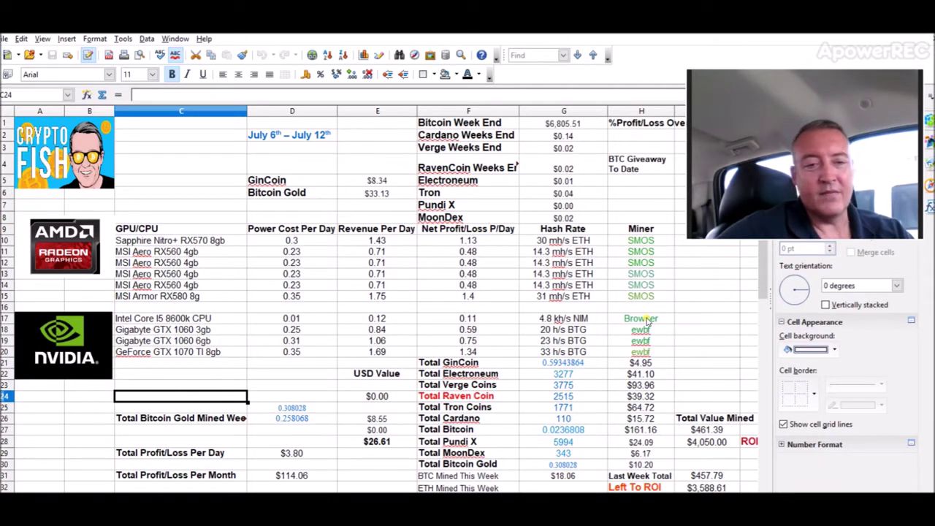
{"action": "left_click", "coordinate": [306, 389]}
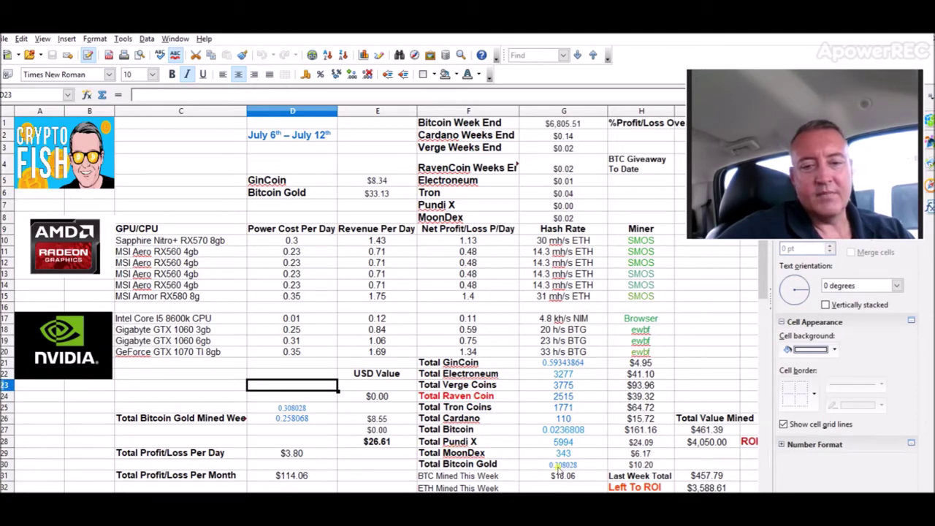
{"action": "left_click", "coordinate": [567, 478]}
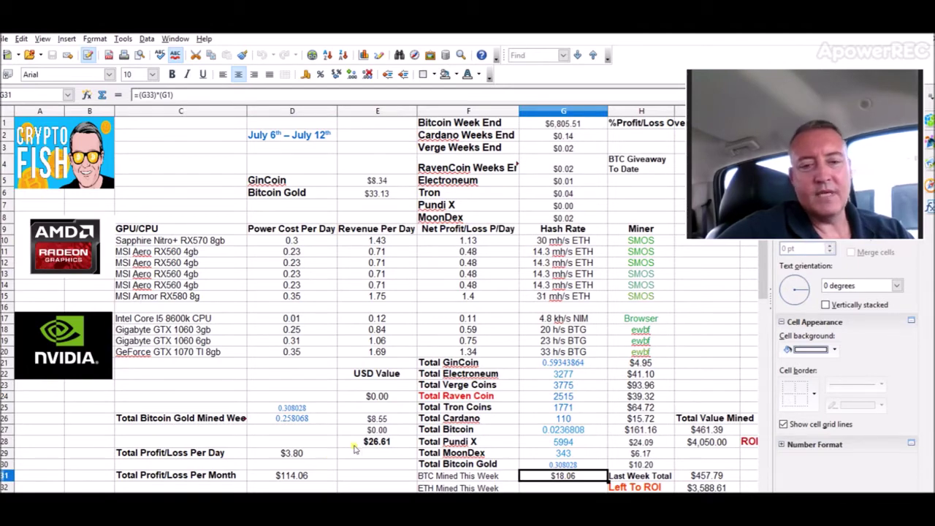
{"action": "left_click", "coordinate": [389, 443]}
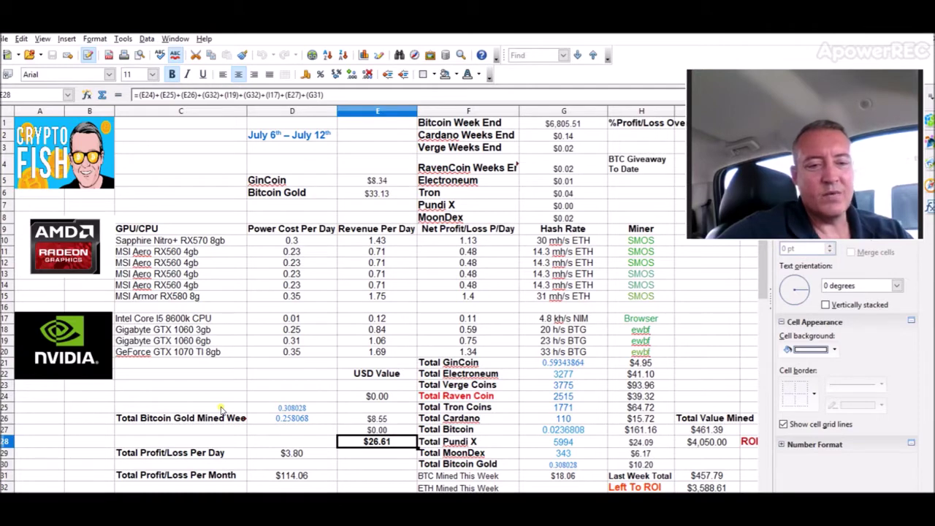
{"action": "key", "text": "alt+Tab"}
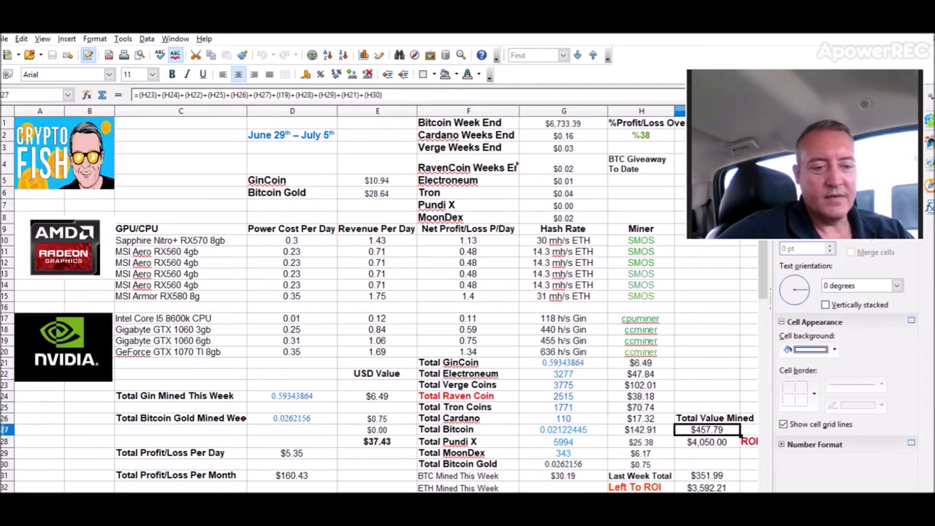
Step: Review the June 22nd and June 15th week sheets, then check H27's Total Value Mined formula for July 6th – 12th
{"action": "key", "text": "alt+Tab"}
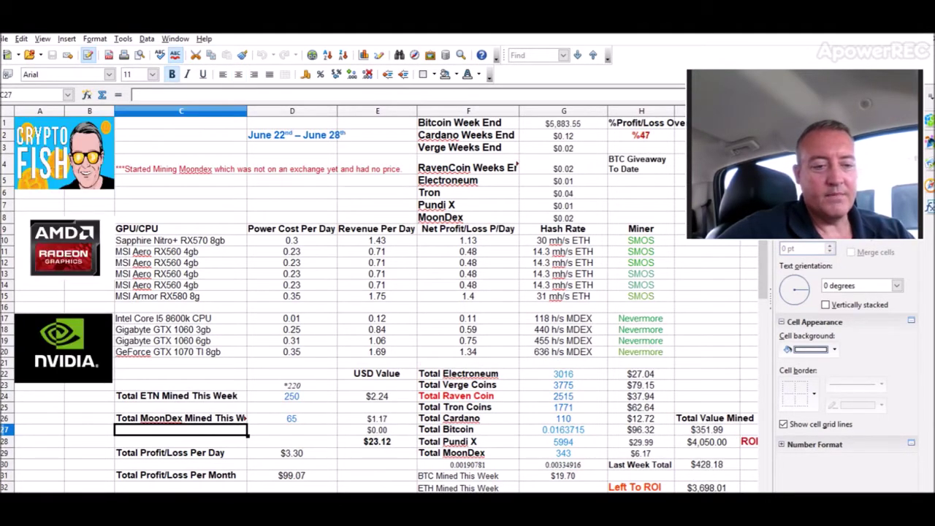
{"action": "key", "text": "alt+Tab"}
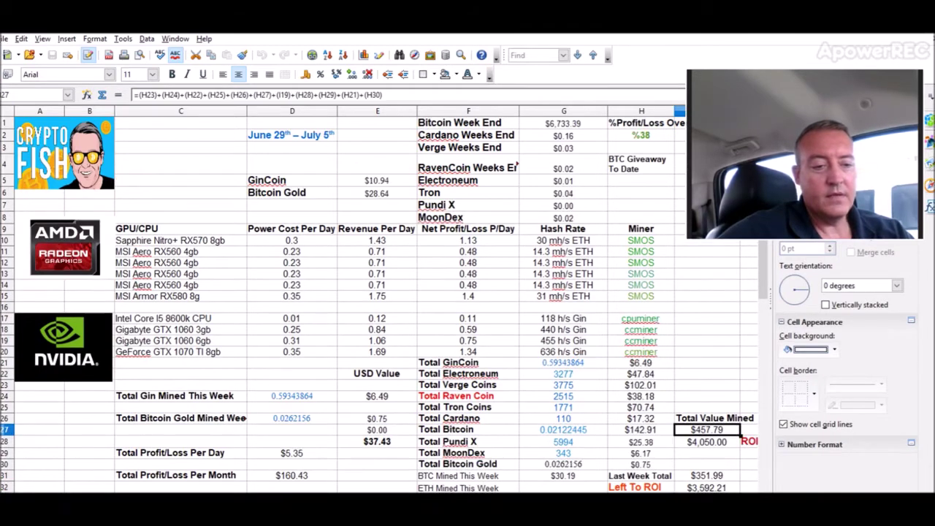
{"action": "left_click", "coordinate": [377, 441]}
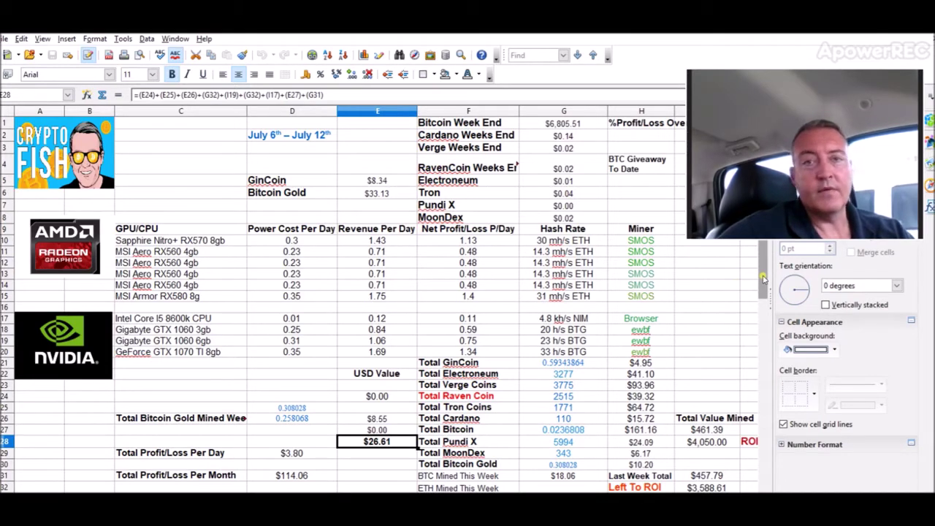
{"action": "left_click", "coordinate": [706, 431]}
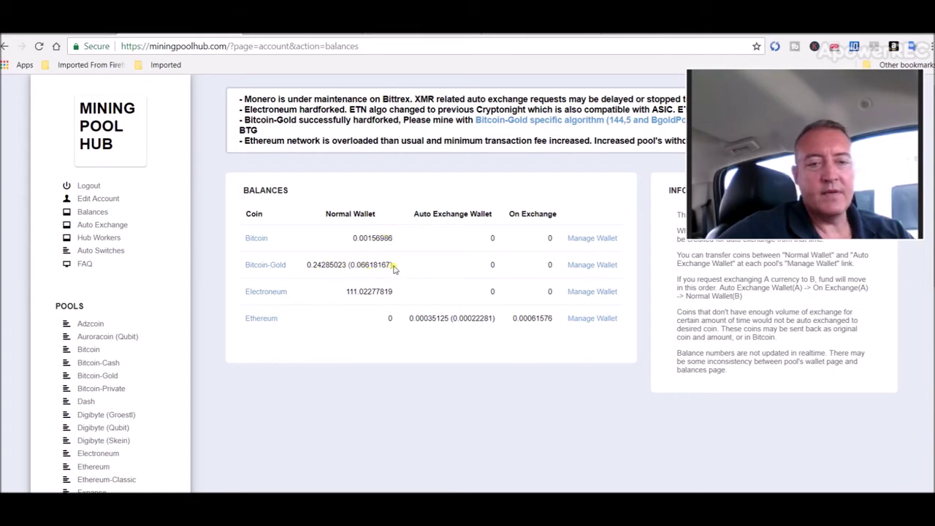
Step: Open the Bitcoin-Gold pool dashboard from the Balances page's coin list
{"action": "left_click", "coordinate": [108, 378]}
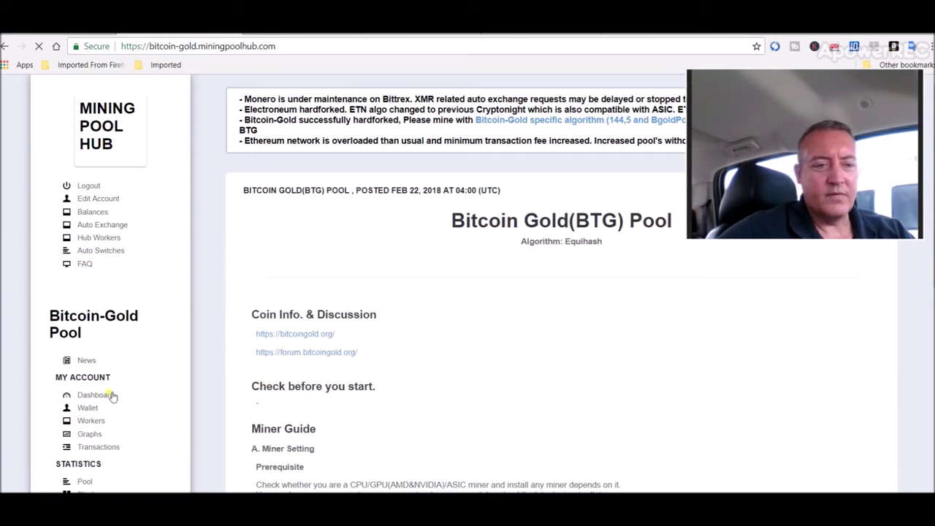
{"action": "left_click", "coordinate": [109, 395]}
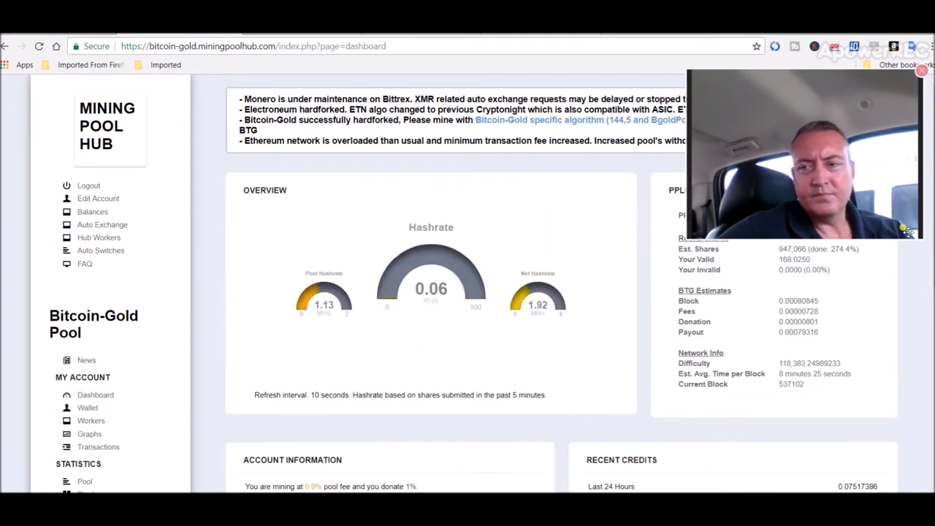
Step: Scroll through the Bitcoin Gold dashboard's balances, then move to SimpleMining's rig list
{"action": "scroll", "coordinate": [468, 285], "scroll_direction": "down", "scroll_amount": 4}
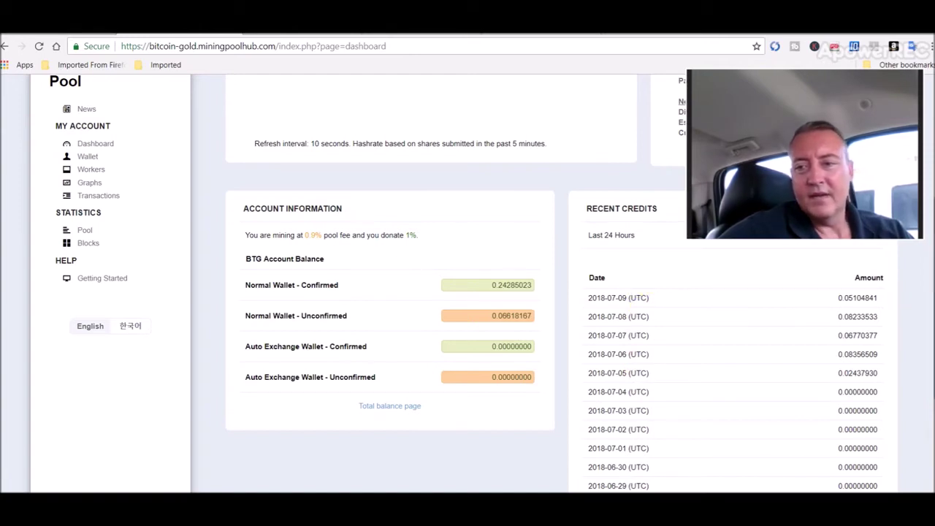
{"action": "scroll", "coordinate": [468, 285], "scroll_direction": "up", "scroll_amount": 3}
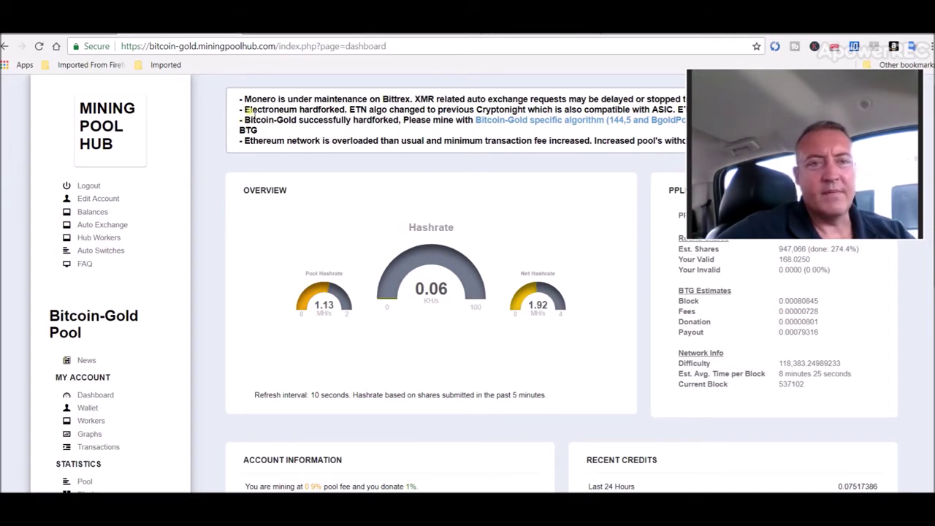
{"action": "left_click", "coordinate": [309, 35]}
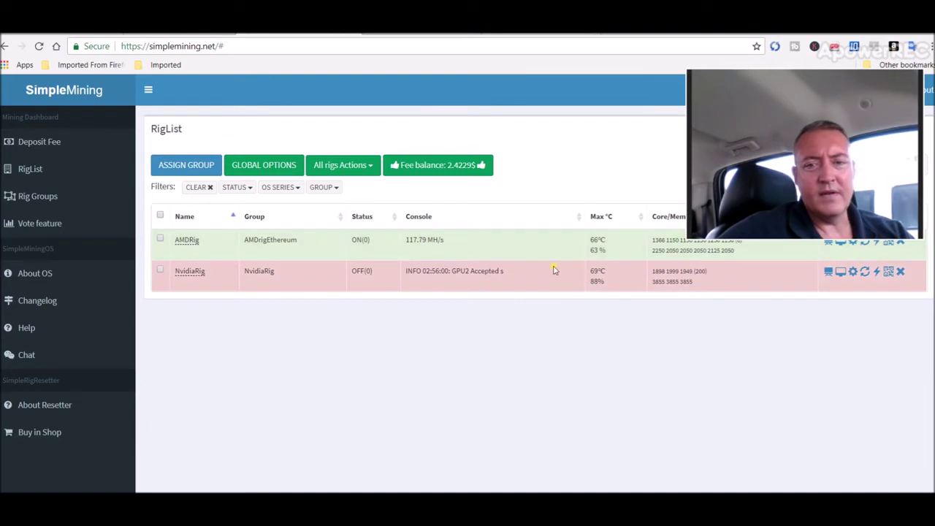
Step: Glance at the Bitcoin Gold upgrade article, then open SimpleMining's Rig Groups list
{"action": "left_click", "coordinate": [411, 33]}
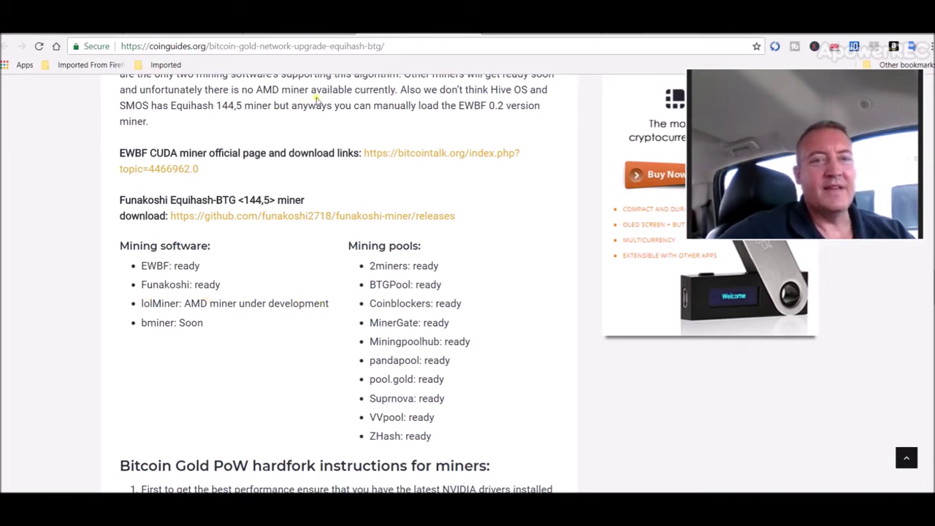
{"action": "left_click", "coordinate": [266, 36]}
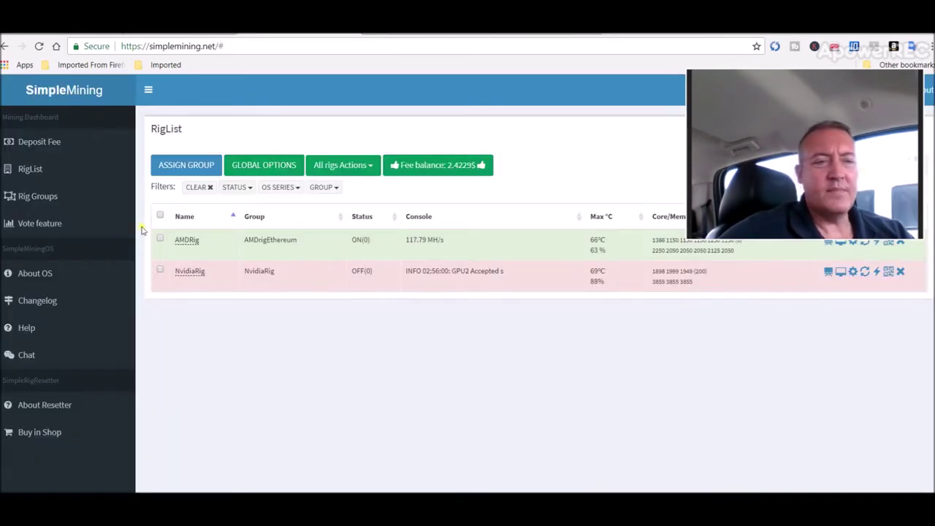
{"action": "left_click", "coordinate": [35, 198]}
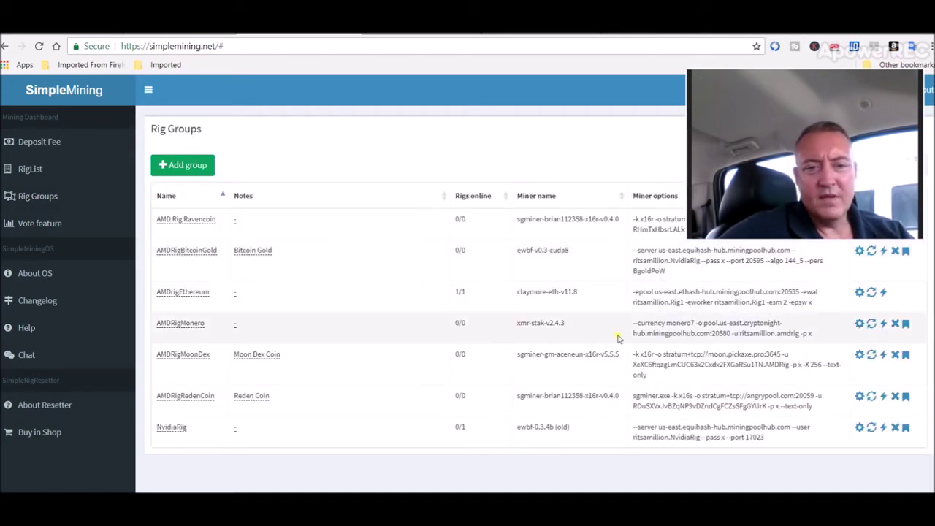
{"action": "left_click", "coordinate": [859, 323]}
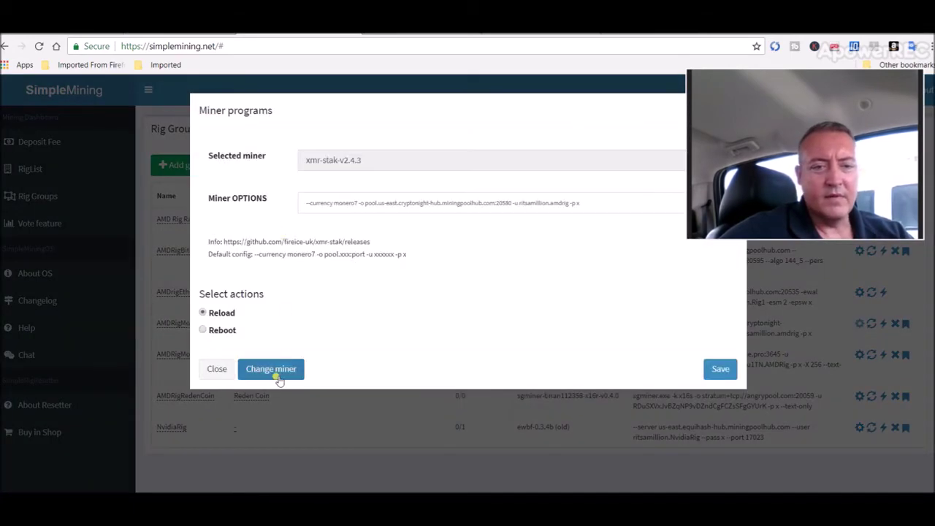
{"action": "left_click", "coordinate": [276, 374]}
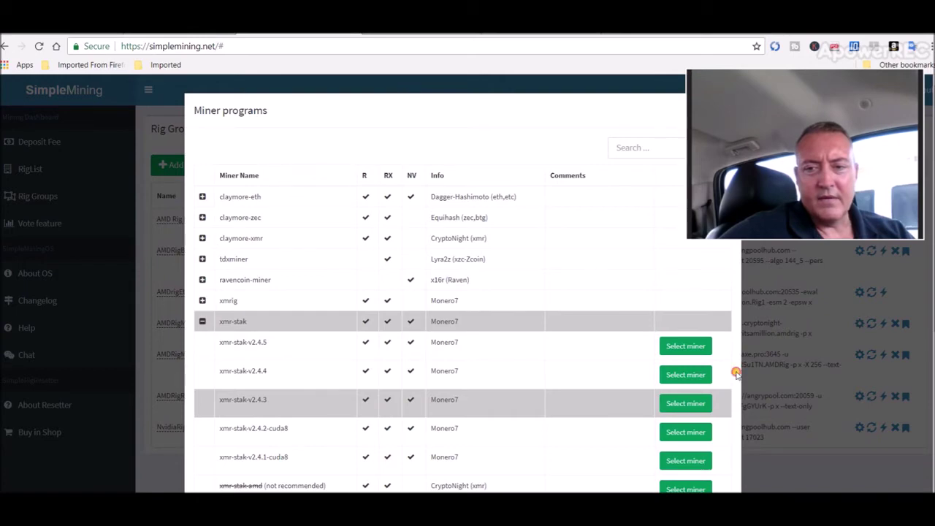
{"action": "left_click_drag", "start_coordinate": [783, 195], "coordinate": [751, 213]}
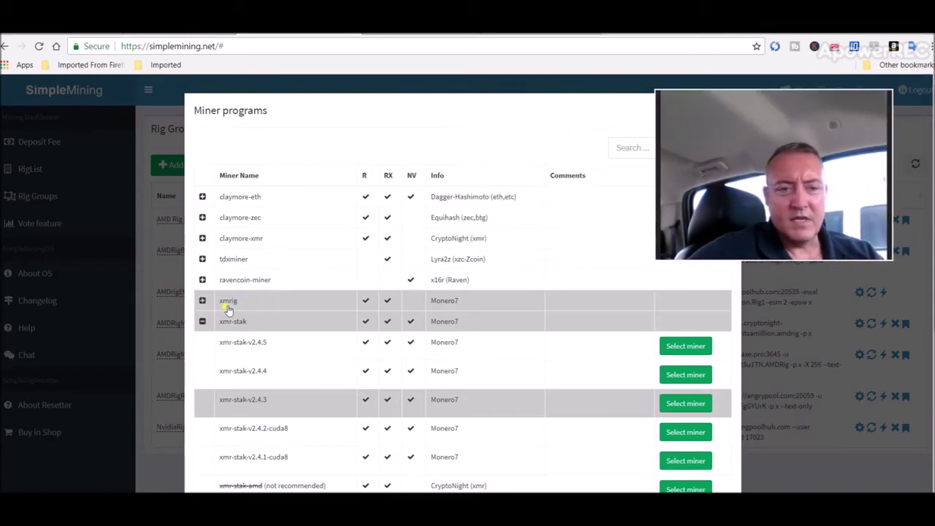
{"action": "left_click", "coordinate": [203, 322]}
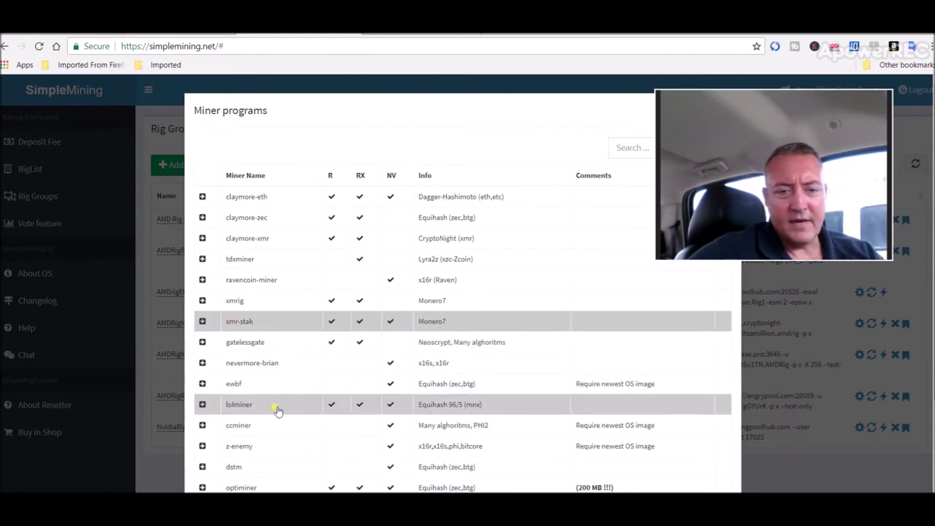
{"action": "left_click", "coordinate": [202, 405]}
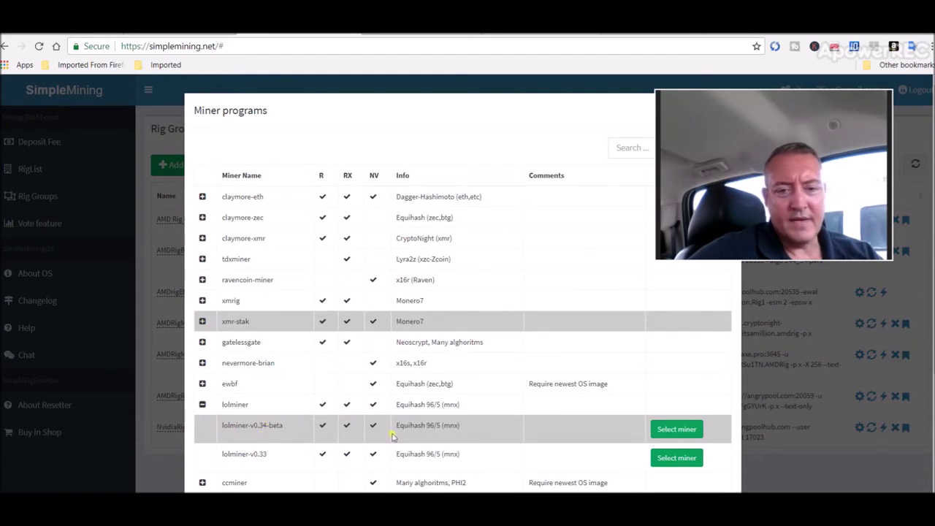
{"action": "left_click", "coordinate": [202, 406]}
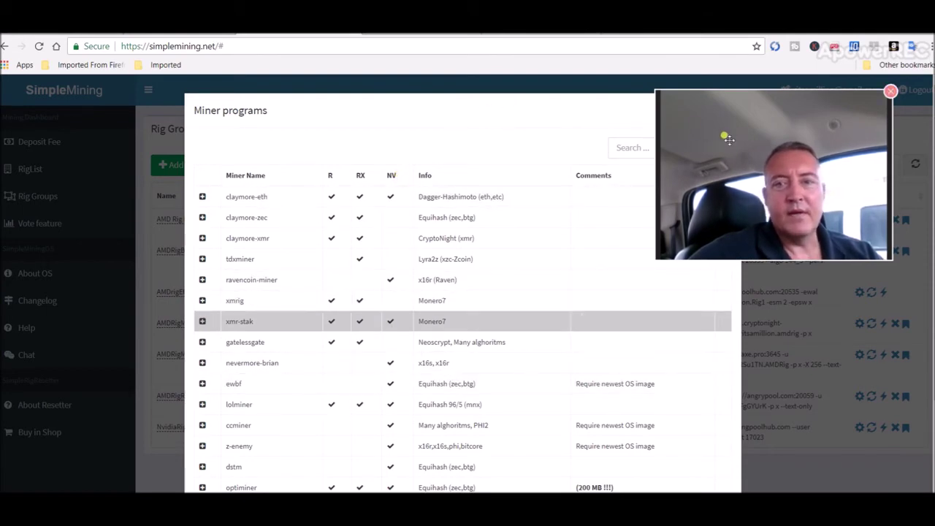
{"action": "left_click_drag", "start_coordinate": [726, 138], "coordinate": [728, 192]}
Step: Close the miner programs window, return to the rig list and switch to the lolMiner forum thread
{"action": "left_click", "coordinate": [728, 108]}
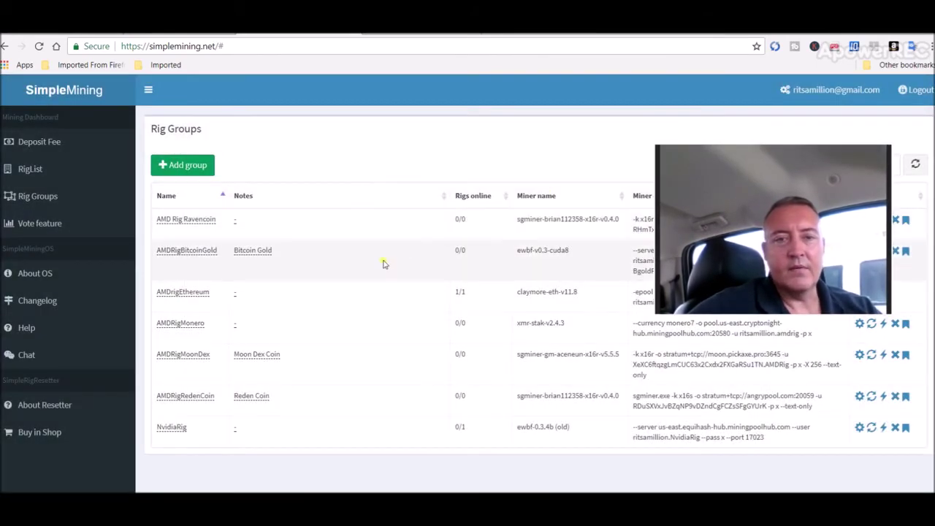
{"action": "left_click", "coordinate": [30, 170]}
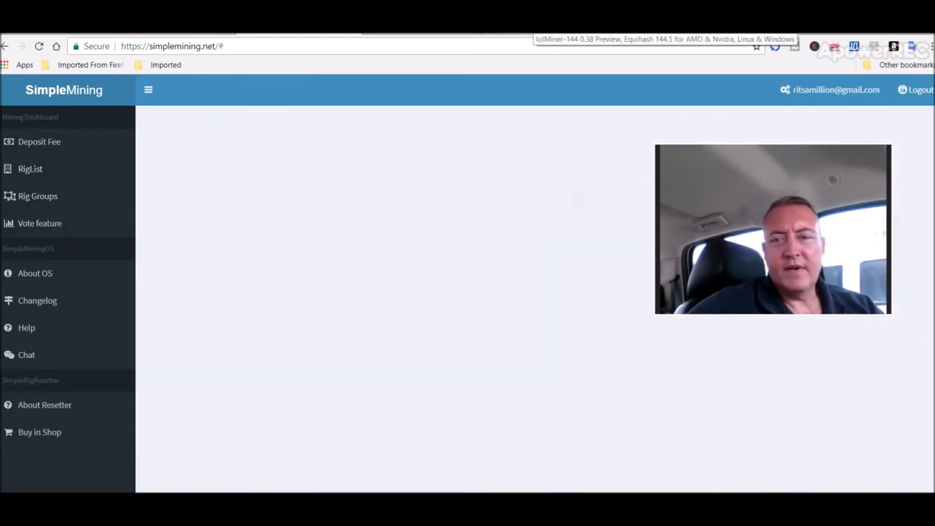
{"action": "key", "text": "ctrl+Tab"}
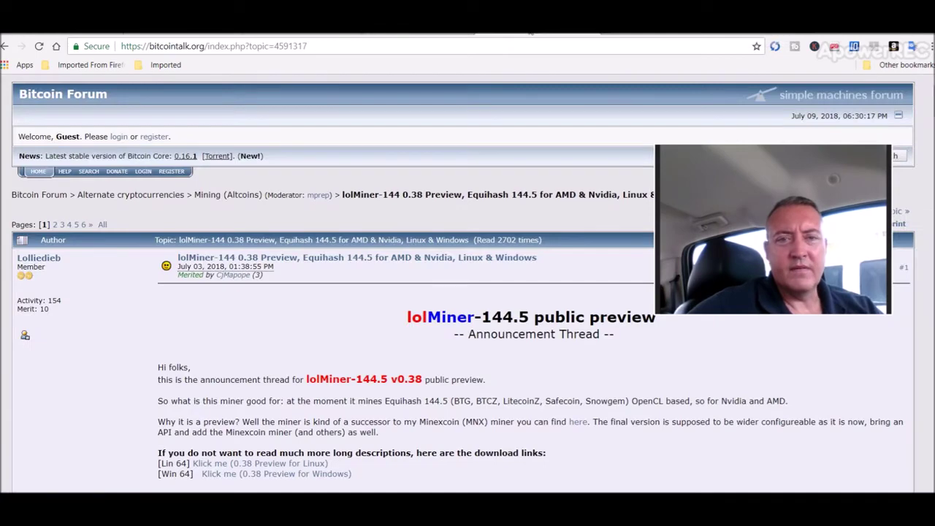
{"action": "key", "text": "ctrl+shift+Tab"}
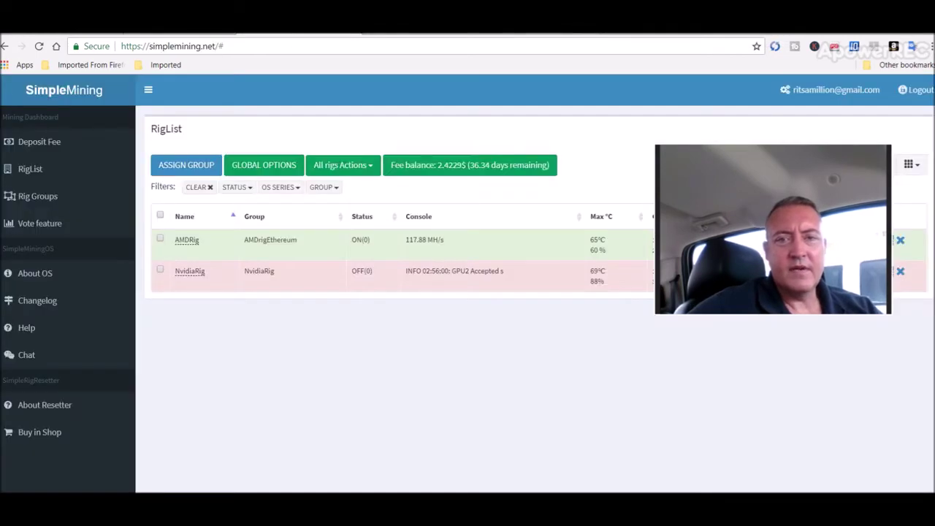
{"action": "key", "text": "ctrl+Tab"}
Step: Scroll through the lolMiner-144.5 thread's download links, extra kernels and compatibility notes
{"action": "left_click_drag", "start_coordinate": [729, 166], "coordinate": [746, 98]}
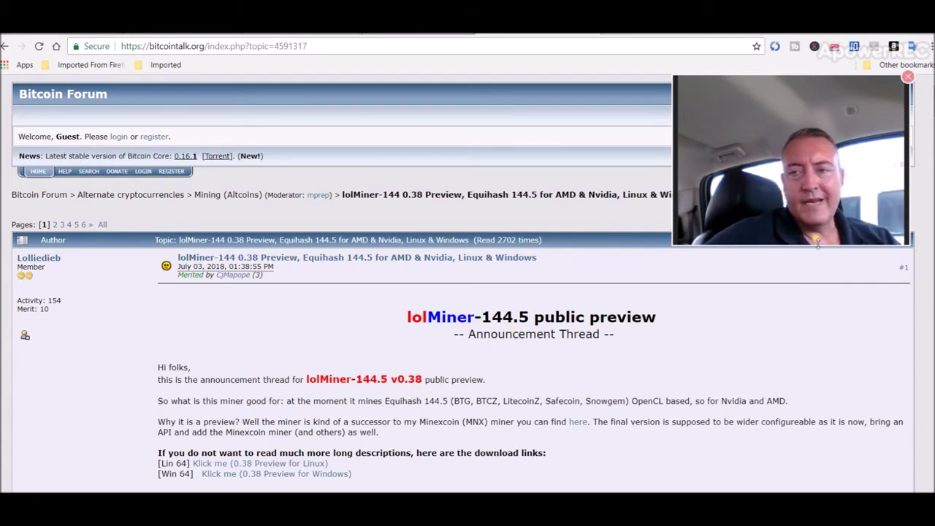
{"action": "scroll", "coordinate": [443, 373], "scroll_direction": "down", "scroll_amount": 2}
{"action": "scroll", "coordinate": [461, 292], "scroll_direction": "down", "scroll_amount": 2}
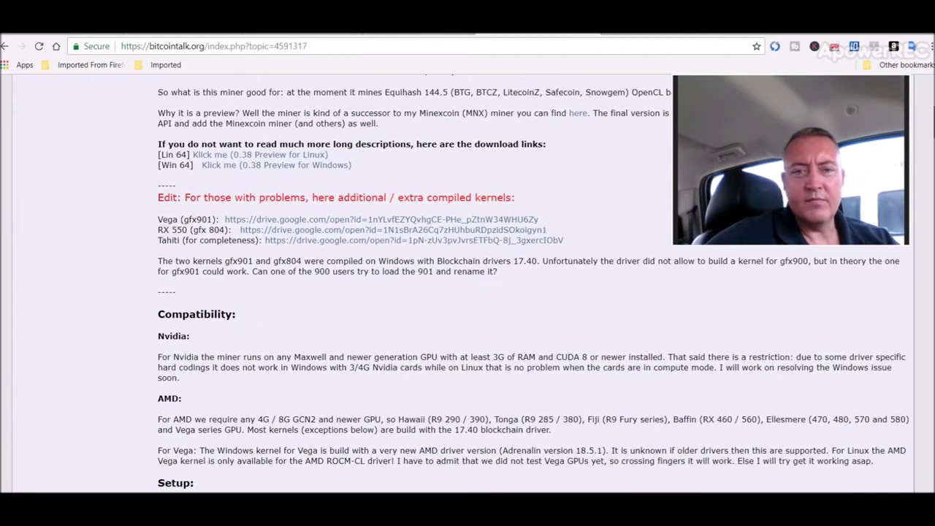
{"action": "scroll", "coordinate": [463, 284], "scroll_direction": "up", "scroll_amount": 2}
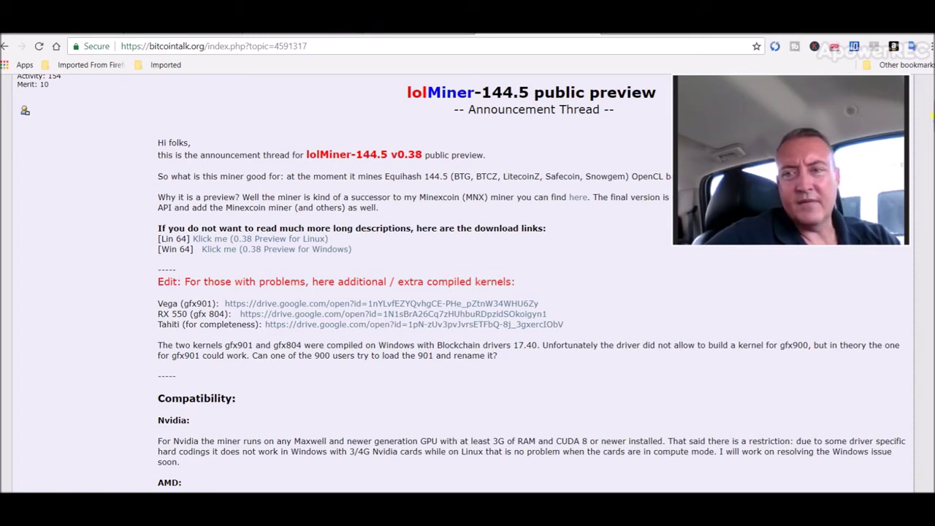
{"action": "scroll", "coordinate": [467, 285], "scroll_direction": "down", "scroll_amount": 4}
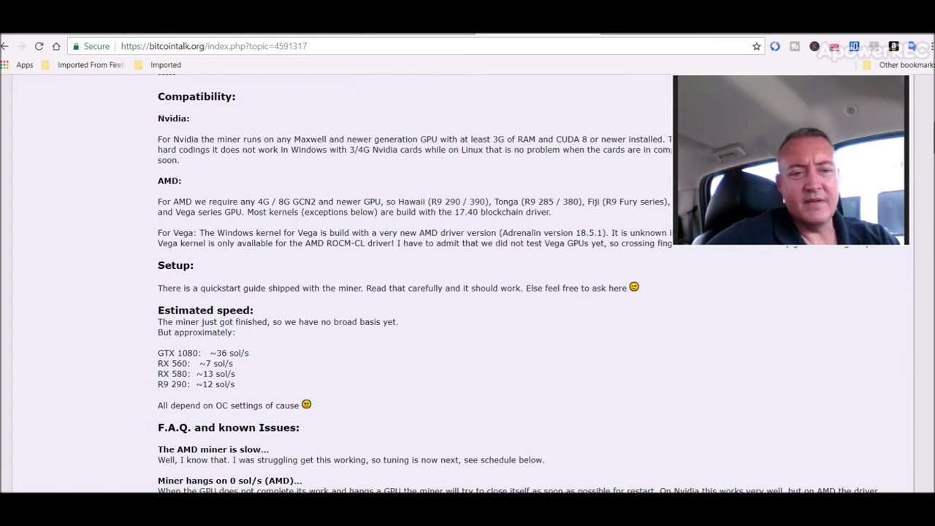
Step: Read down to the thread's F.A.Q. and known issues, then open a new blank tab
{"action": "scroll", "coordinate": [468, 285], "scroll_direction": "down", "scroll_amount": 3}
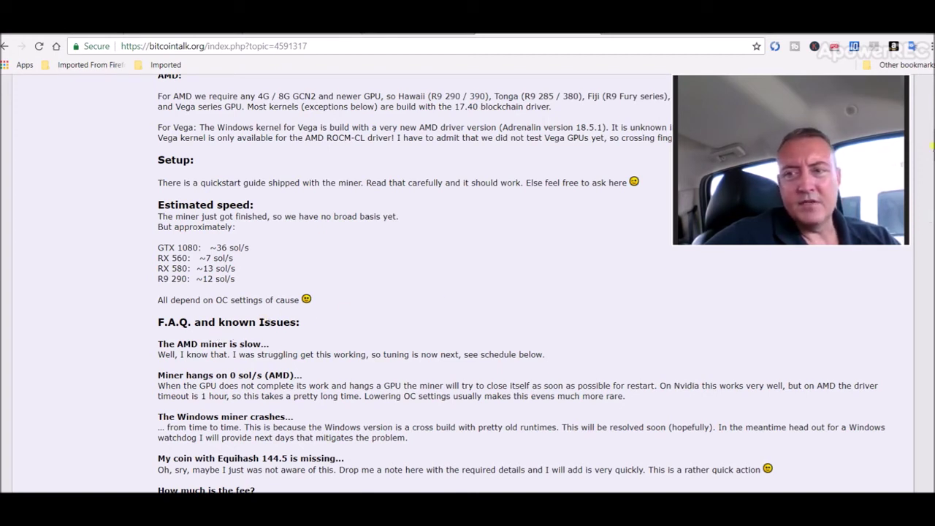
{"action": "scroll", "coordinate": [326, 162], "scroll_direction": "down", "scroll_amount": 5}
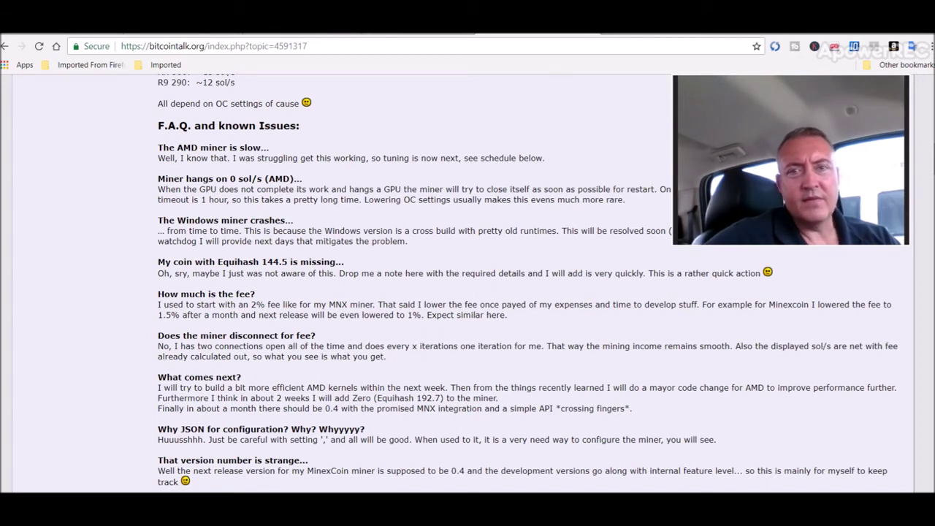
{"action": "left_click", "coordinate": [610, 32]}
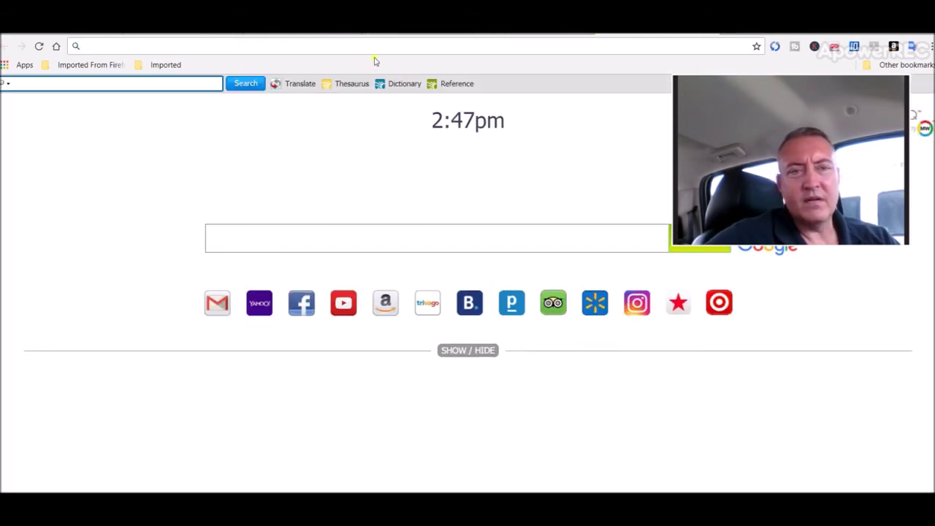
Step: Launch Chrome Remote Desktop from the chrome://apps page
{"action": "left_click", "coordinate": [196, 44]}
{"action": "type", "text": "chrome://apps"}
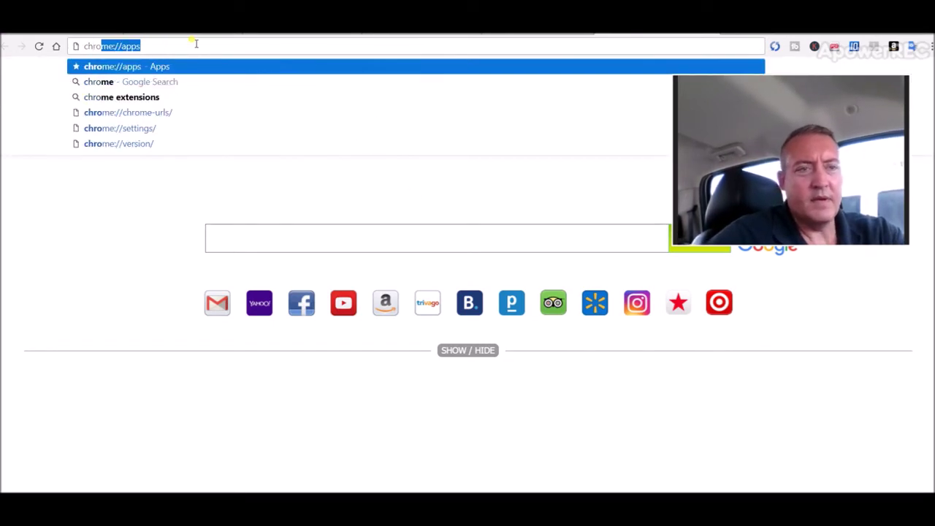
{"action": "key", "text": "Return"}
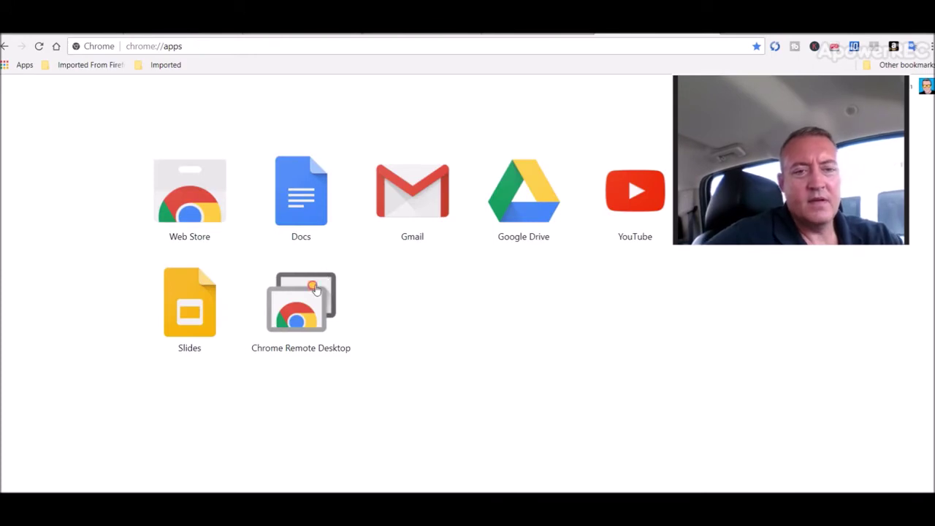
{"action": "left_click", "coordinate": [310, 290]}
Step: Connect to DESKTOP-HTDSHMJ by entering the access PIN
{"action": "left_click", "coordinate": [443, 347]}
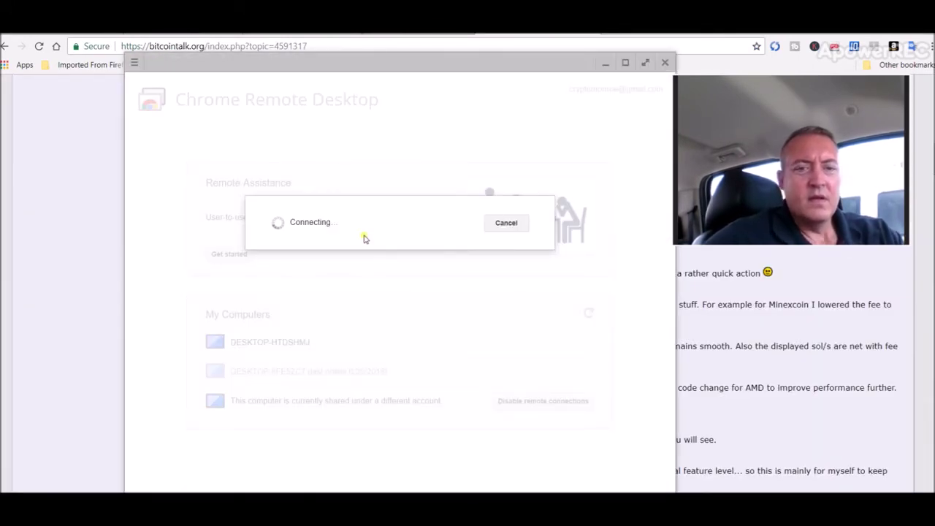
{"action": "left_click", "coordinate": [345, 250]}
{"action": "type", "text": "12"}
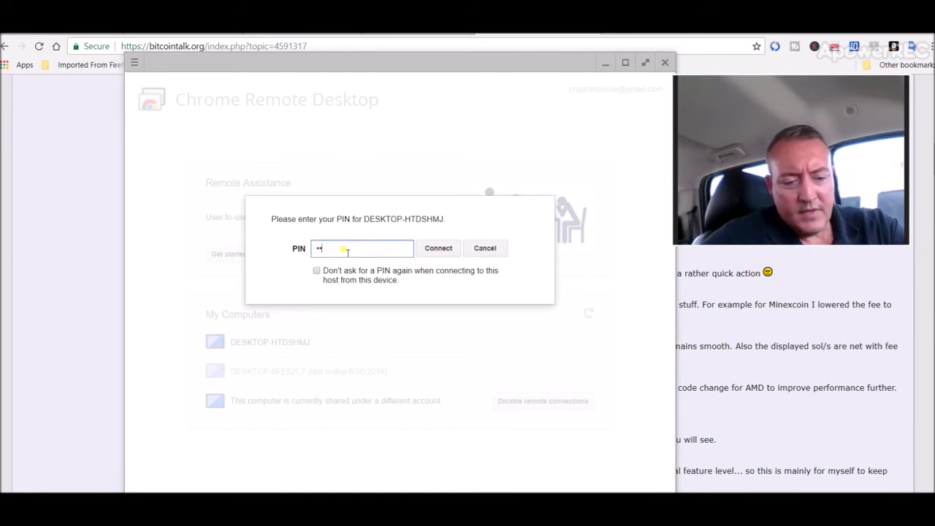
{"action": "type", "text": "3456"}
{"action": "key", "text": "Return"}
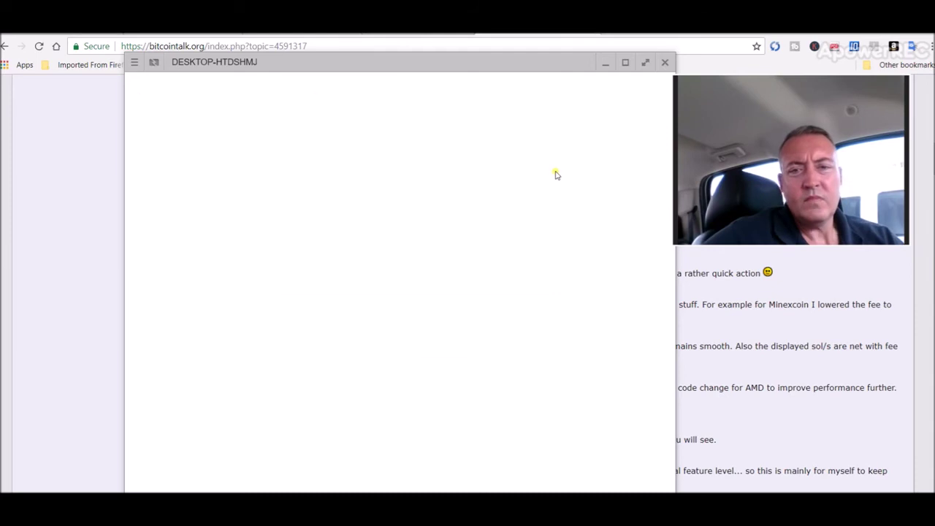
Step: Reposition the session and cmd.exe miner console windows, then open the remote Miners folder
{"action": "left_click_drag", "start_coordinate": [503, 61], "coordinate": [482, 54]}
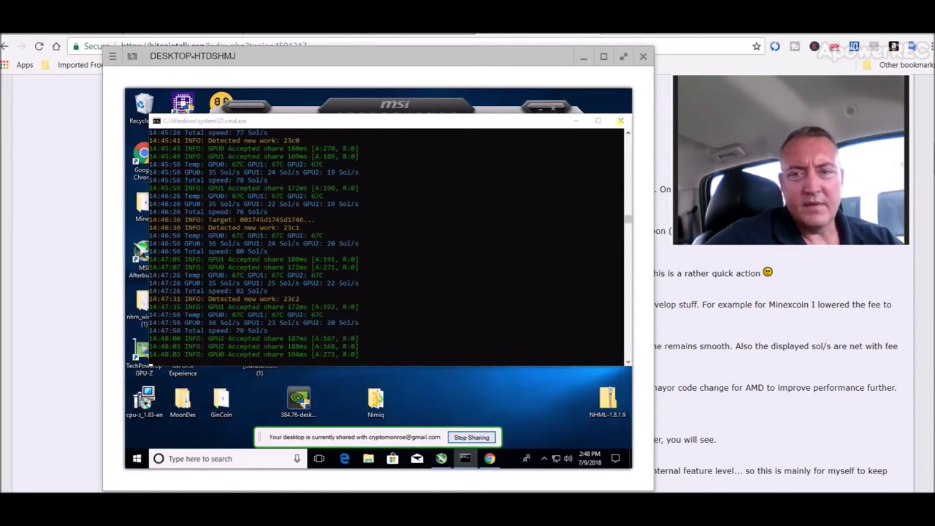
{"action": "left_click", "coordinate": [535, 119]}
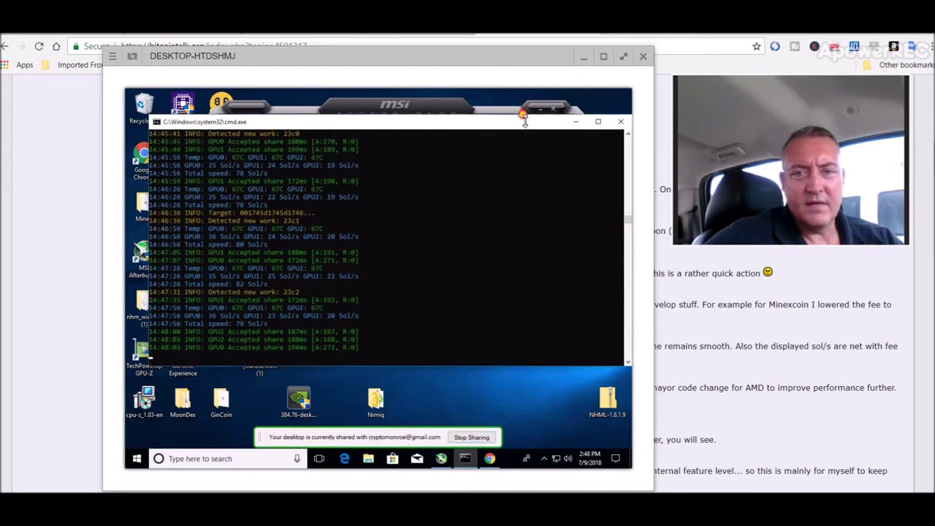
{"action": "left_click_drag", "start_coordinate": [525, 119], "coordinate": [526, 125]}
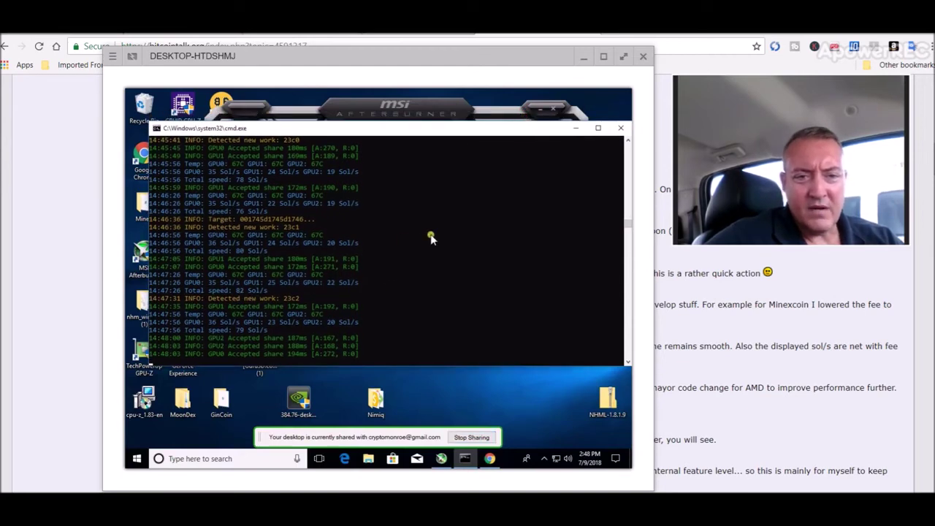
{"action": "double_click", "coordinate": [139, 207]}
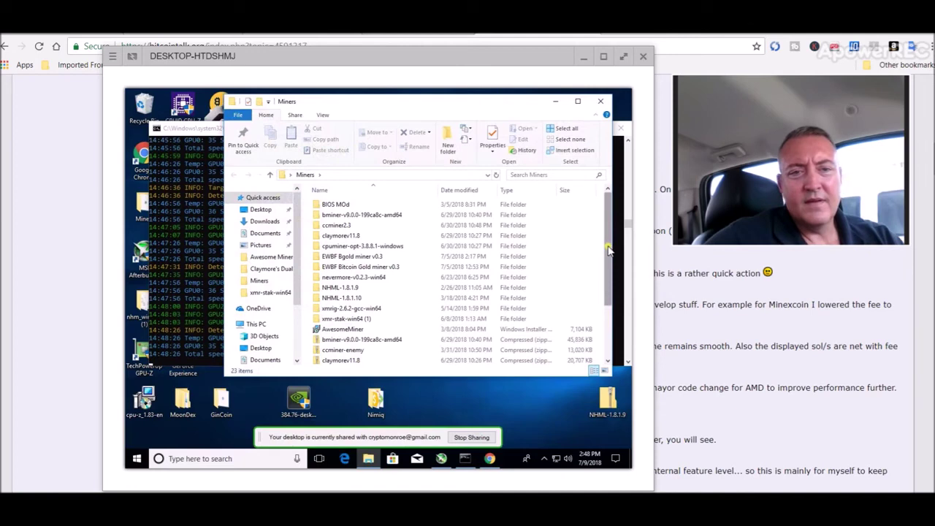
Step: Raise the cmd.exe miner console, then show the remote Chrome window running Nimiq Miner at 5.10 kH/s
{"action": "left_click", "coordinate": [195, 129]}
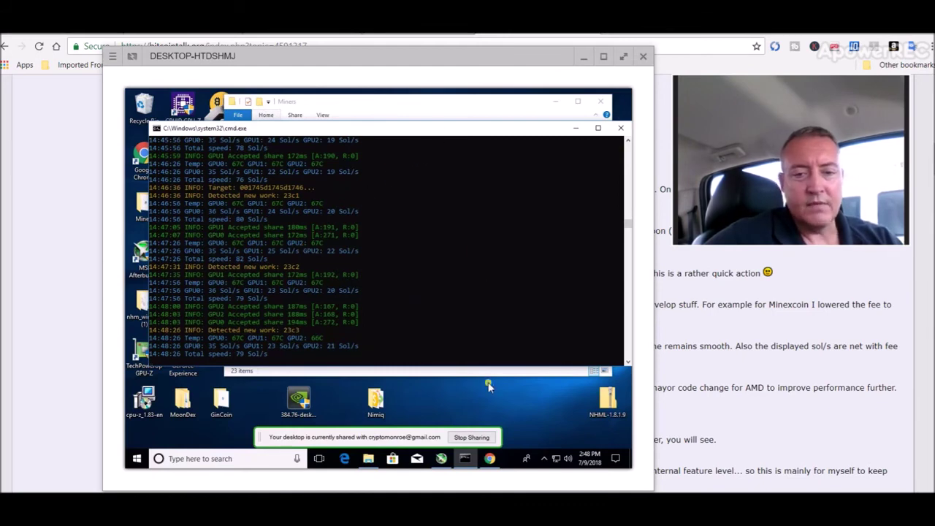
{"action": "left_click", "coordinate": [490, 460]}
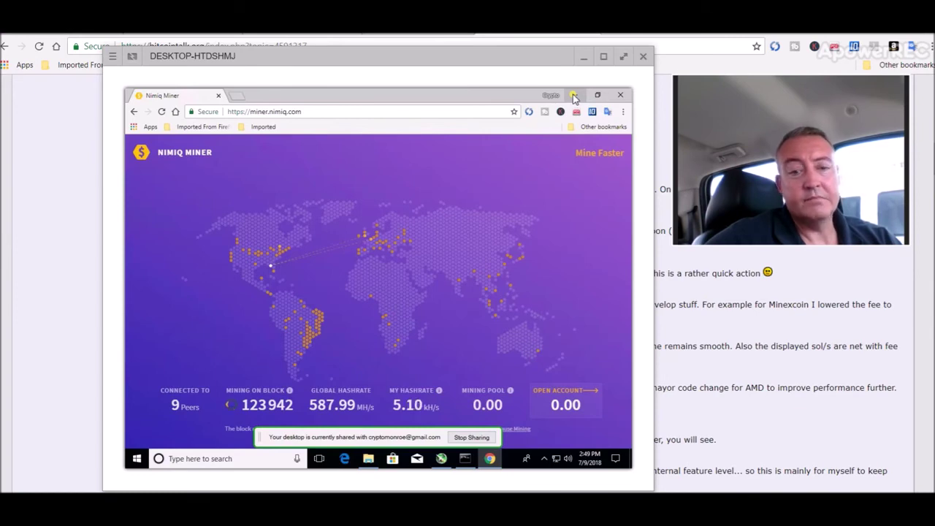
Step: Minimize the Nimiq miner browser and miner console windows, and close the Miners folder window
{"action": "left_click", "coordinate": [574, 95]}
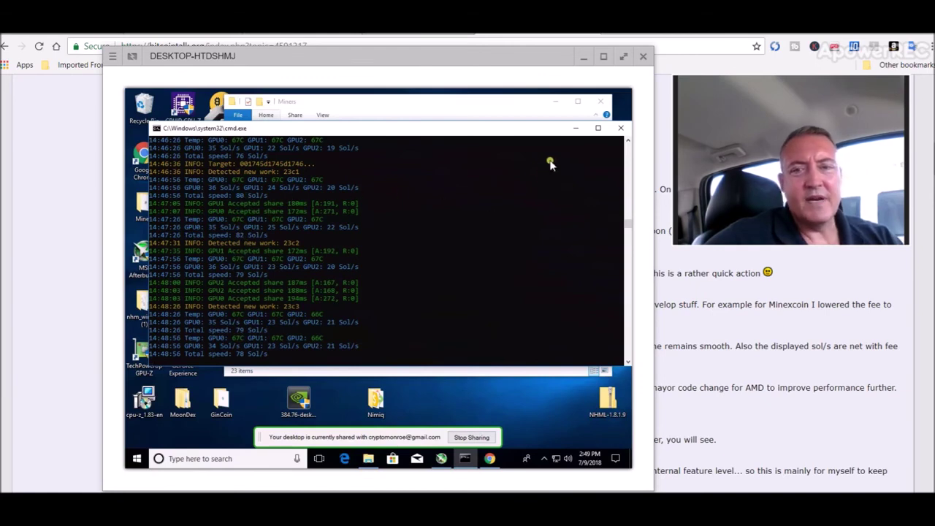
{"action": "left_click", "coordinate": [576, 129]}
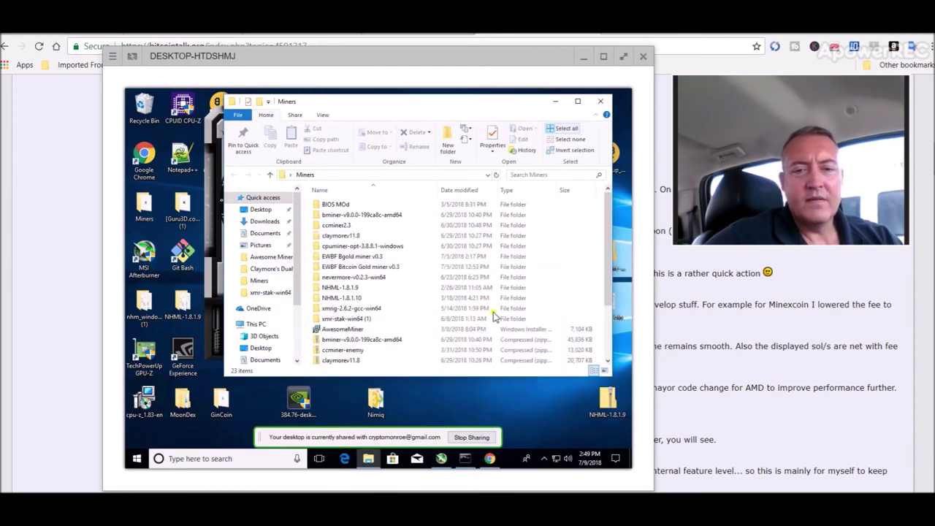
{"action": "left_click", "coordinate": [600, 101]}
Step: Stop sharing, dismiss the session-ended message, and close Chrome Remote Desktop
{"action": "left_click", "coordinate": [472, 437]}
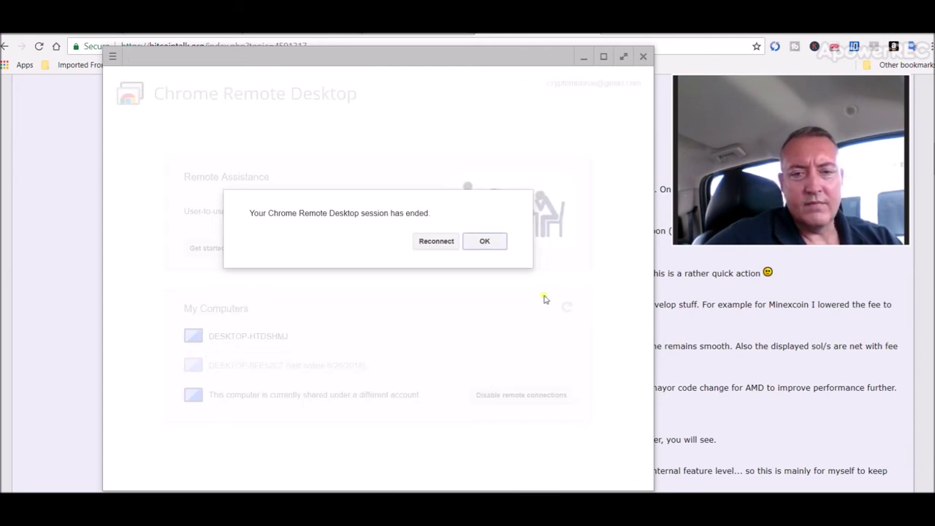
{"action": "left_click", "coordinate": [488, 244]}
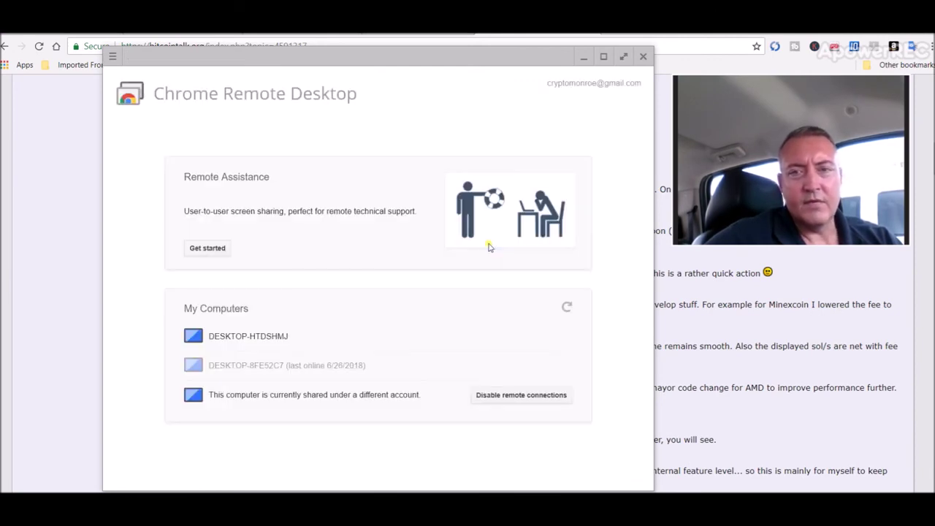
{"action": "left_click", "coordinate": [643, 57]}
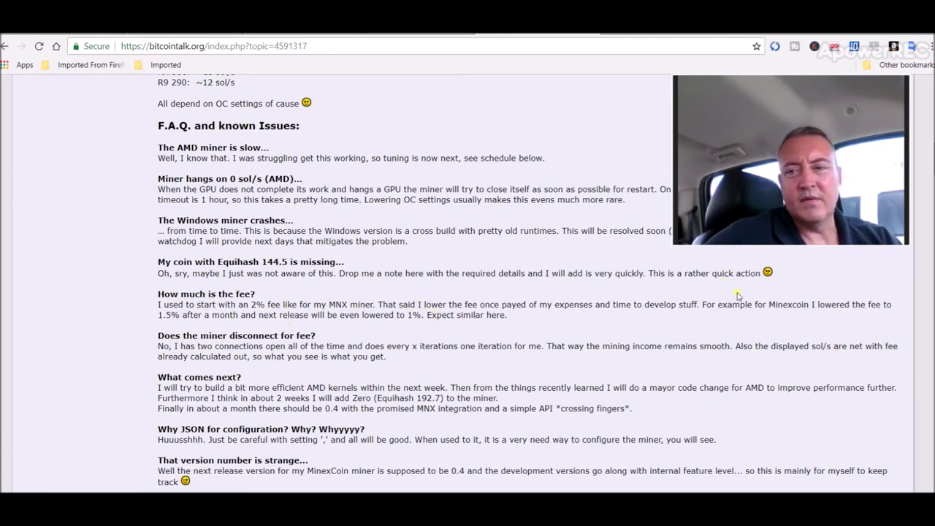
Step: Scroll the lolMiner-144.5 thread back up to its first post with the download links
{"action": "scroll", "coordinate": [724, 276], "scroll_direction": "up", "scroll_amount": 4}
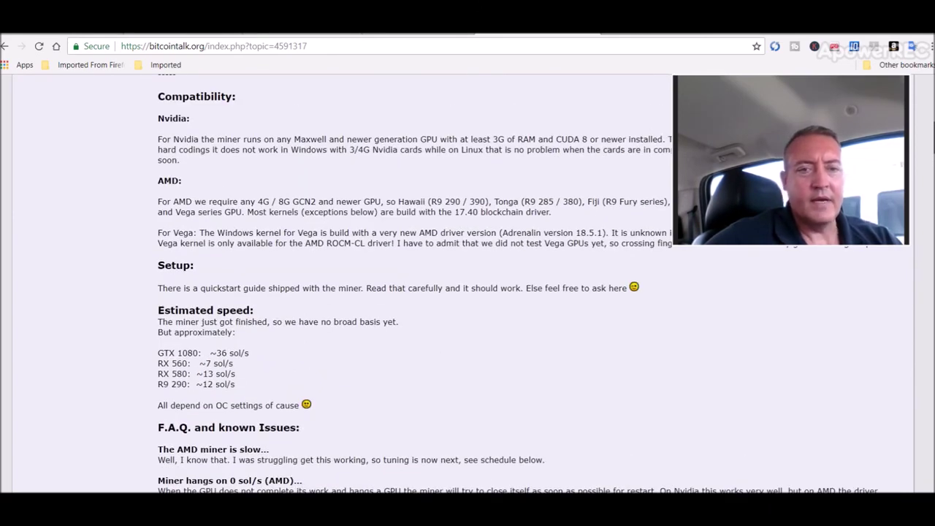
{"action": "scroll", "coordinate": [468, 282], "scroll_direction": "up", "scroll_amount": 3}
{"action": "scroll", "coordinate": [468, 281], "scroll_direction": "up", "scroll_amount": 3}
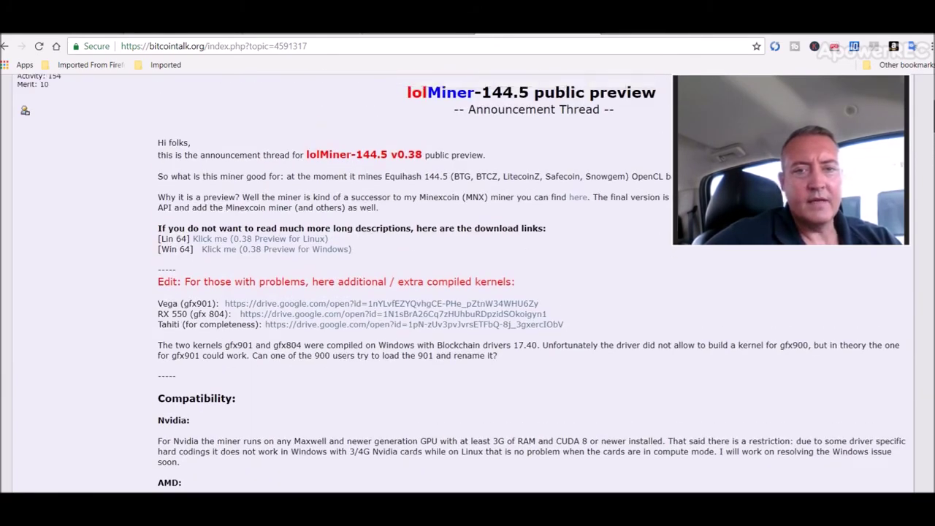
{"action": "scroll", "coordinate": [467, 282], "scroll_direction": "up", "scroll_amount": 2}
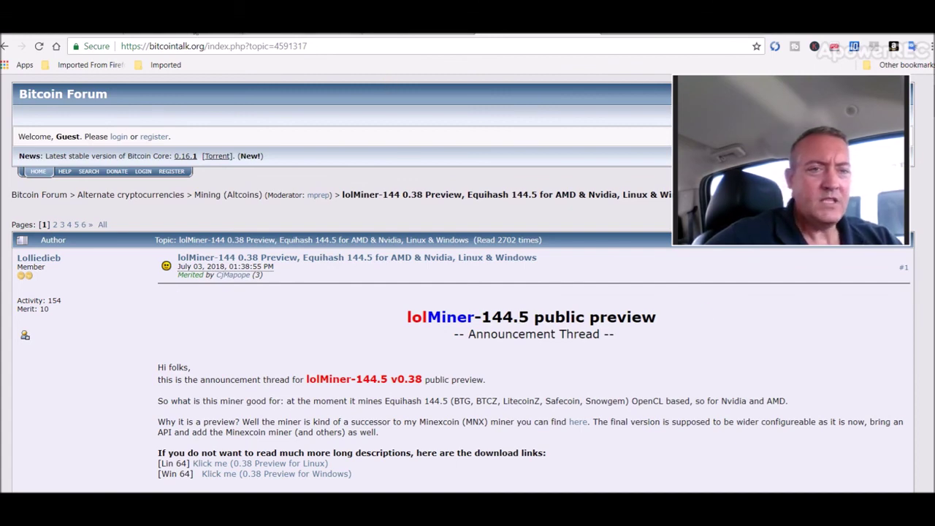
Step: Switch to the Mining Pool Hub tab showing the Bitcoin-Gold hashrate and BTG payout estimate
{"action": "left_click", "coordinate": [219, 29]}
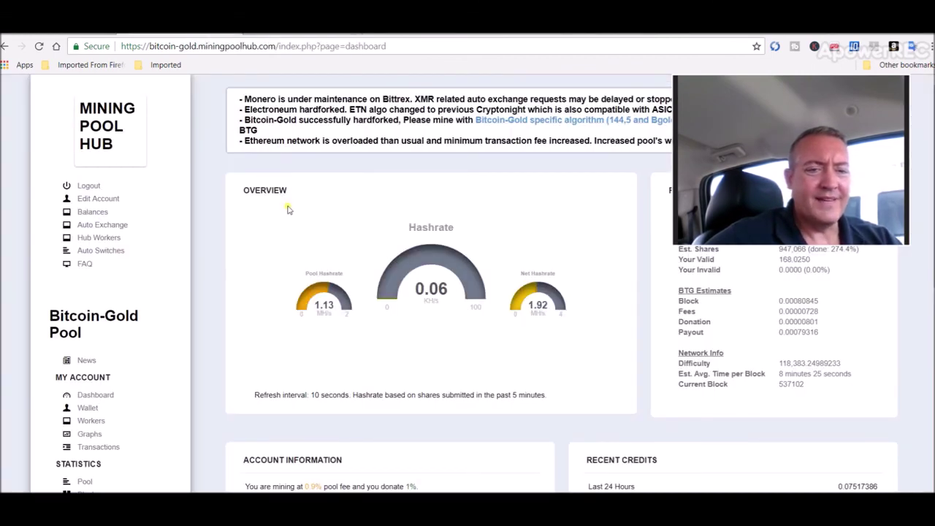